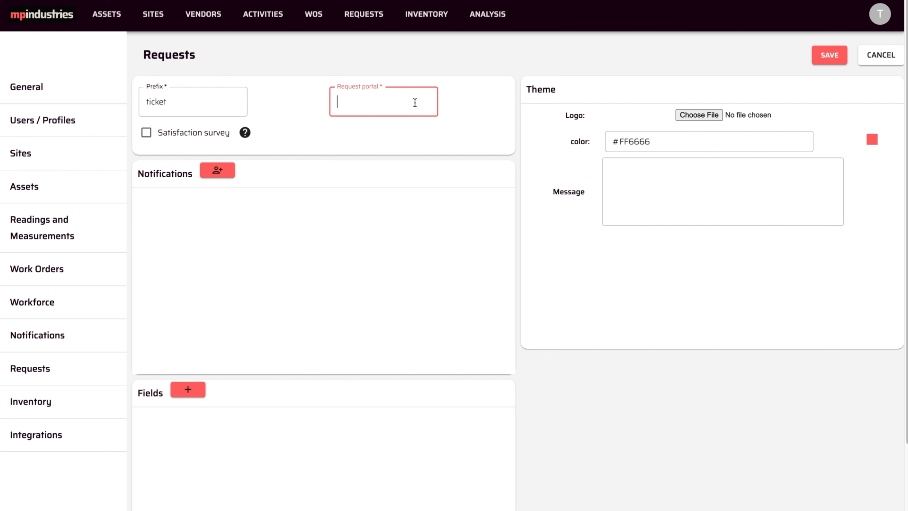
Step: Name the request portal hotelmptotal and enable the satisfaction survey
type("mptotal")
key("Left")
key("Left")
key("Left")
key("Left")
key("Left")
key("Left")
type("hotel")
left_click(409, 104)
left_click(146, 135)
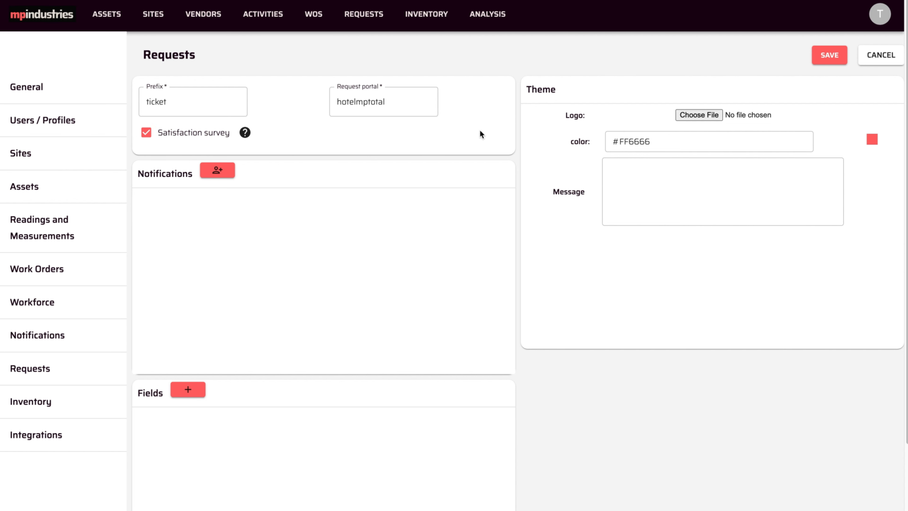
Step: Upload mphotel-logo.png from the Documents folder as the portal theme's logo
left_click(661, 144)
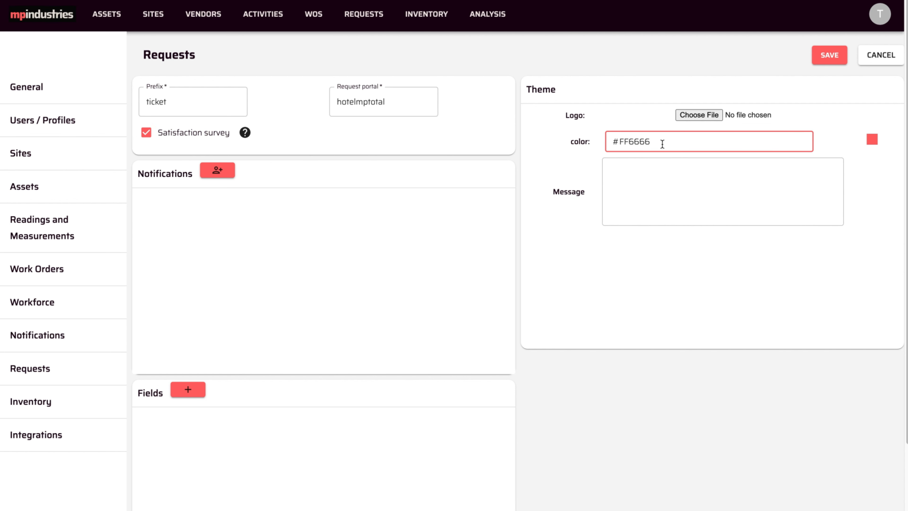
left_click(661, 109)
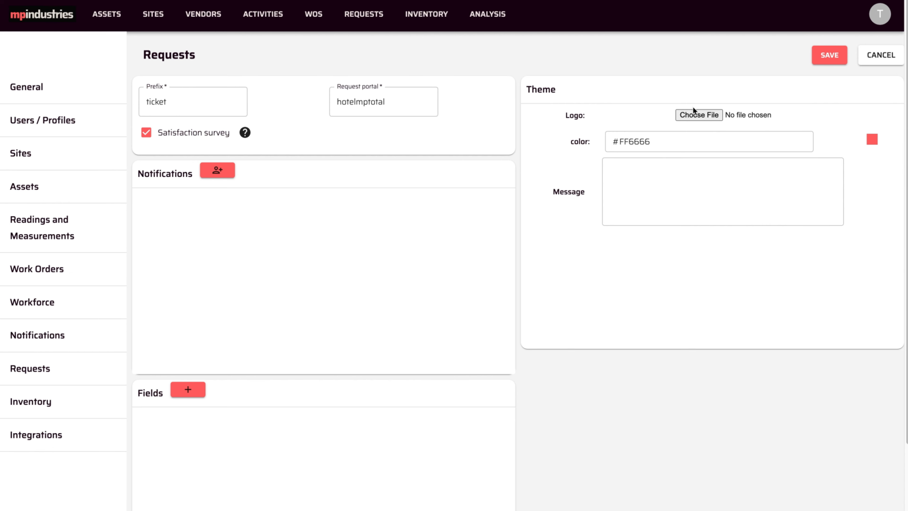
left_click(685, 117)
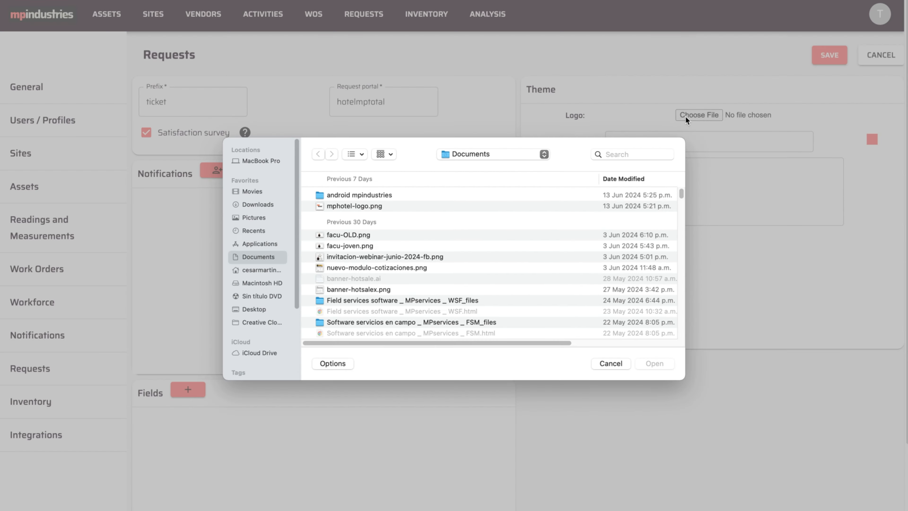
left_click(365, 210)
left_click(654, 365)
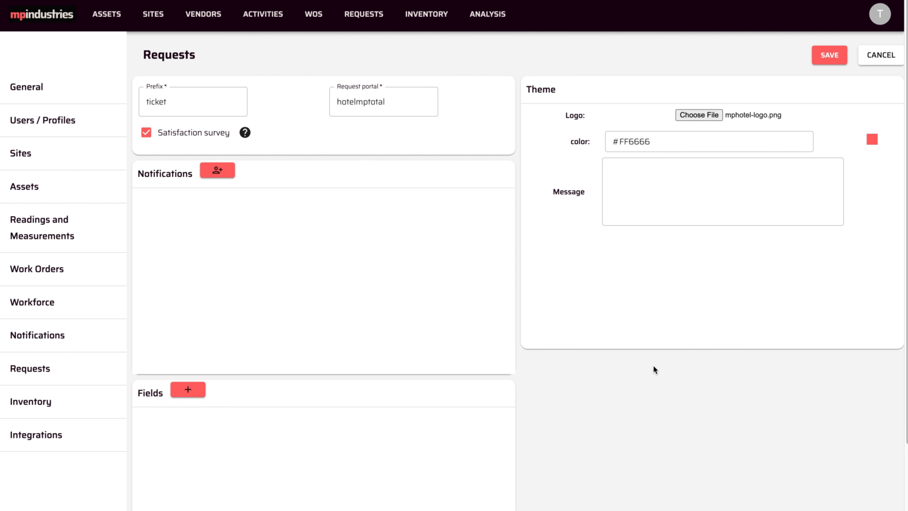
Step: Set the theme color to #FF6633 and enter the message "Thank you for your request!"
left_click(657, 142)
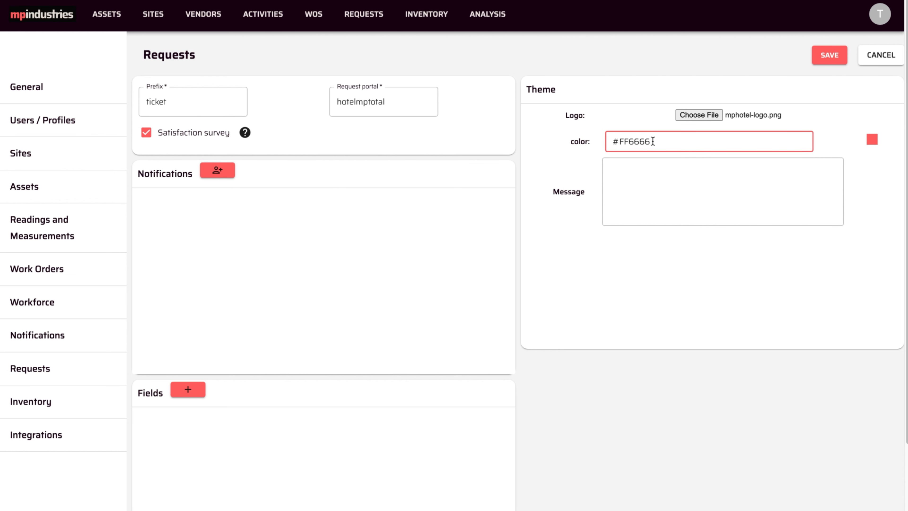
key("BackSpace")
key("BackSpace")
type("33")
left_click(719, 185)
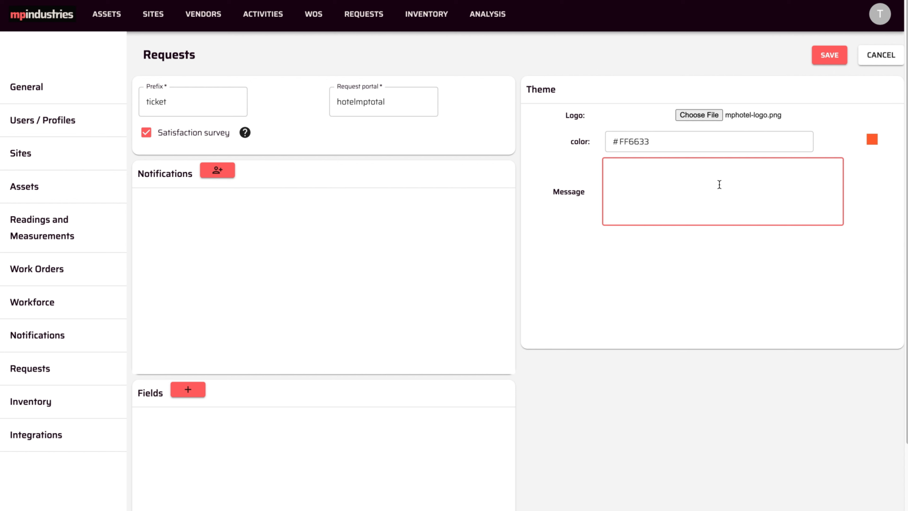
type("Thank you for your request!")
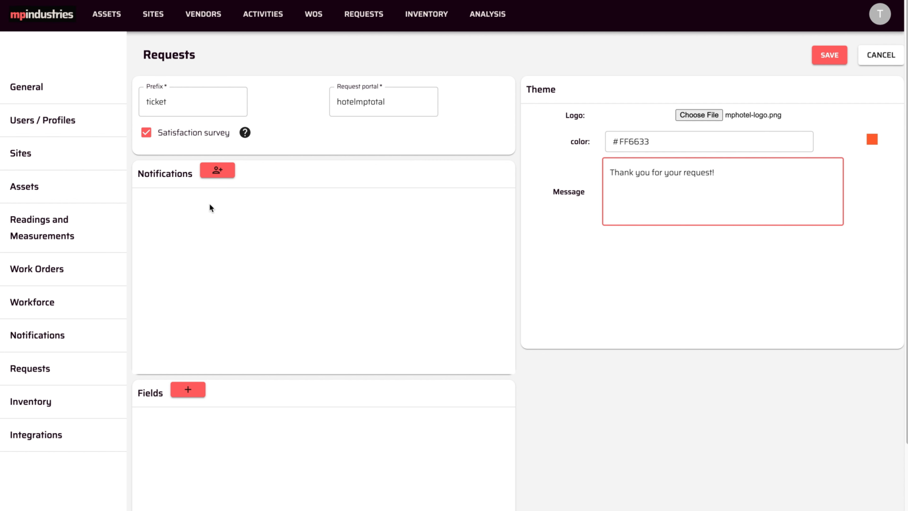
Step: Add a notification recipient for the Cancun Hotel site, choosing that site's listed user
left_click(216, 172)
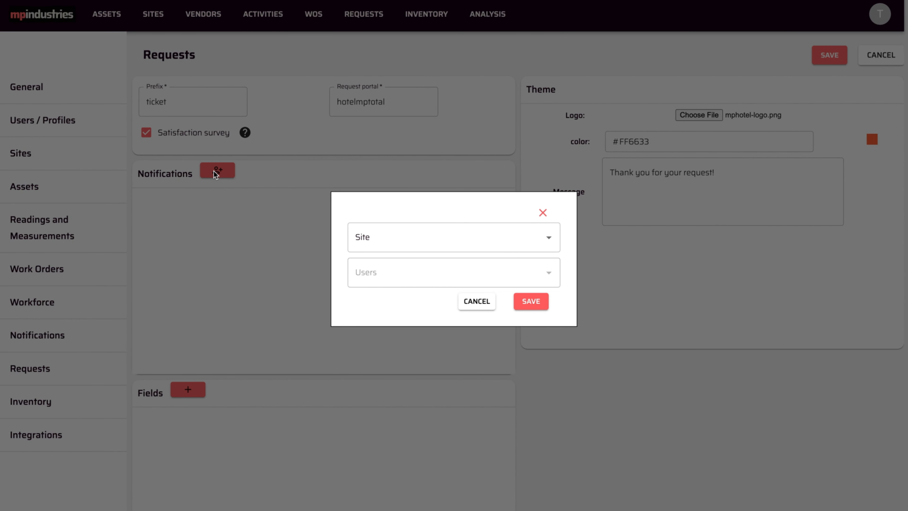
left_click(497, 242)
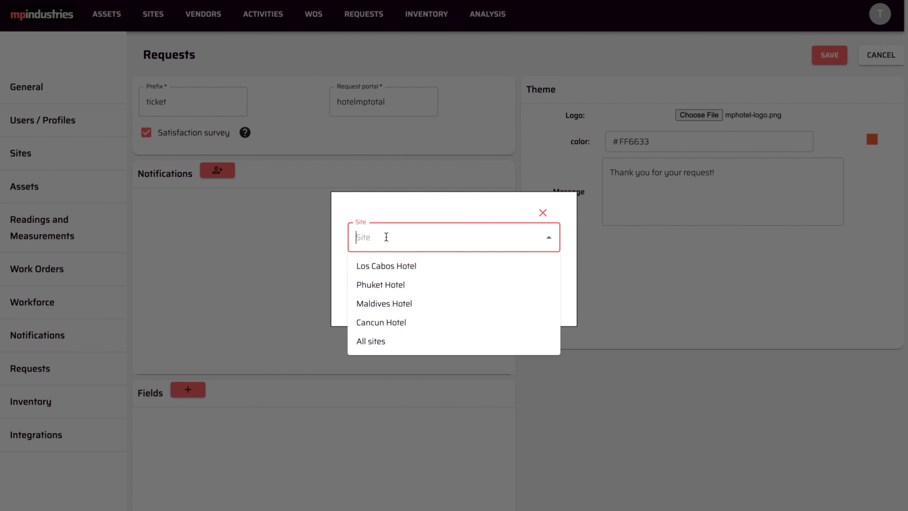
left_click(380, 322)
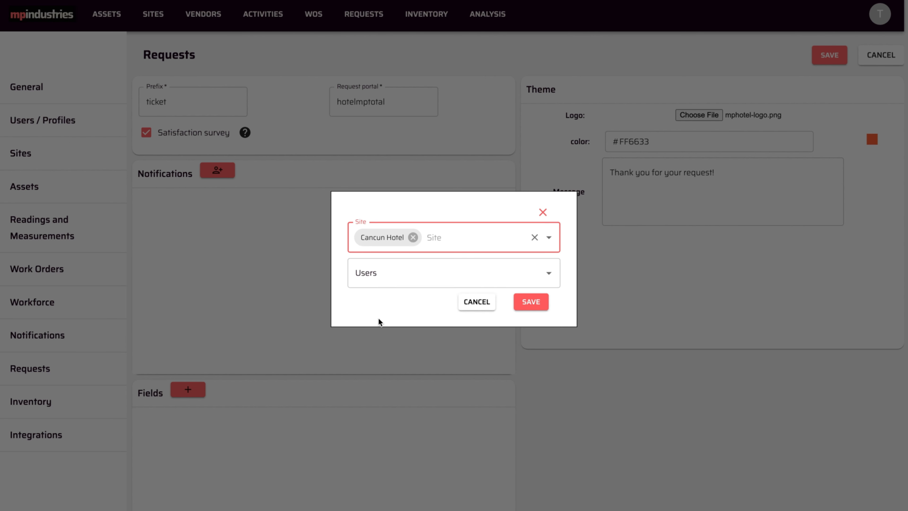
left_click(547, 276)
left_click(379, 304)
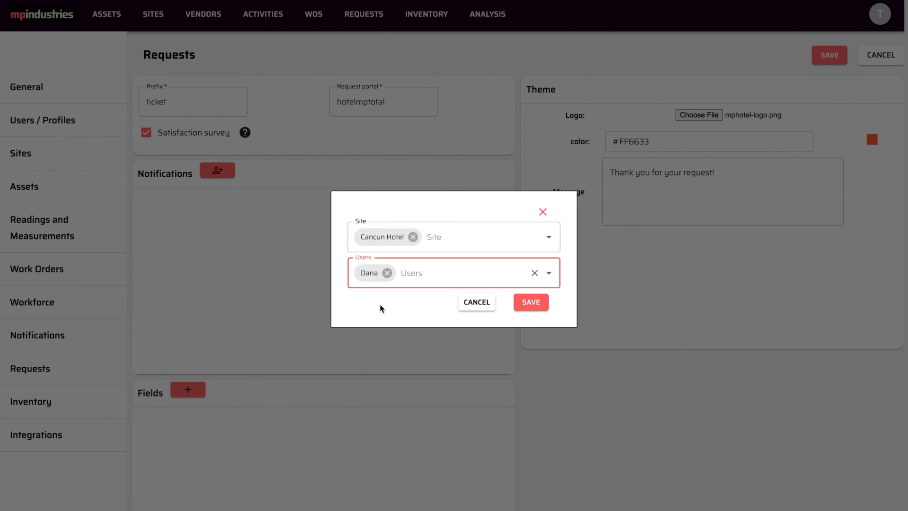
left_click(524, 305)
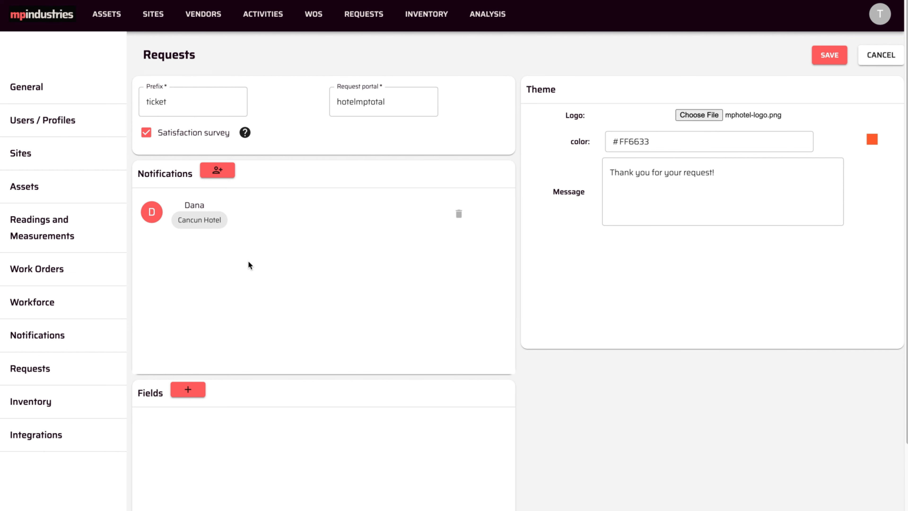
Step: Add the Tutorial Video user as a notification recipient for All sites
left_click(228, 171)
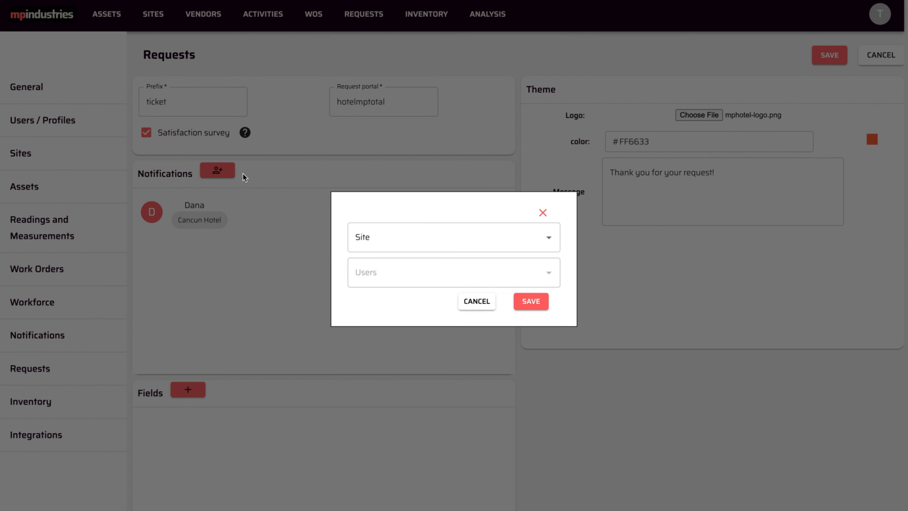
left_click(546, 238)
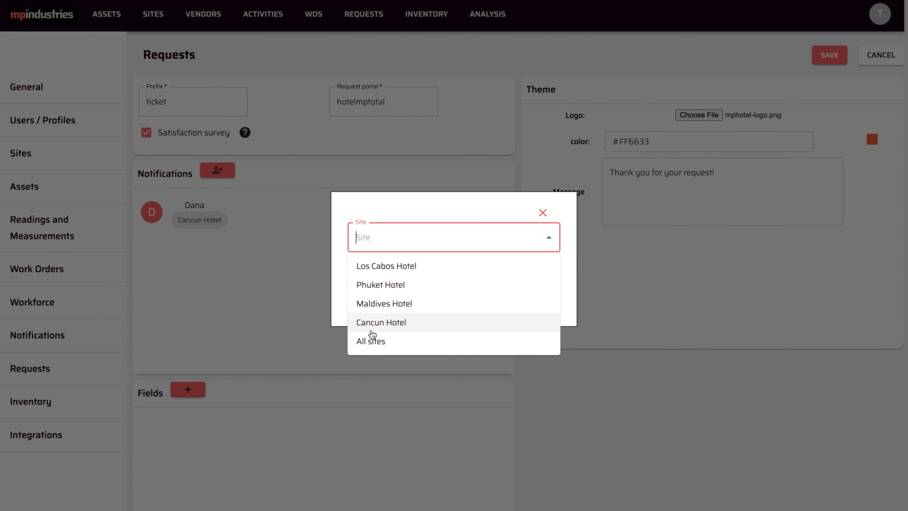
left_click(364, 345)
left_click(548, 272)
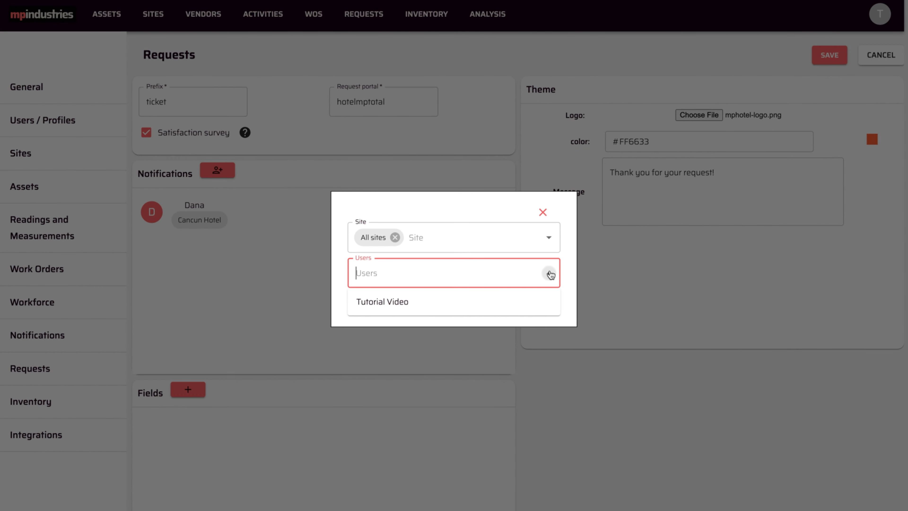
left_click(372, 309)
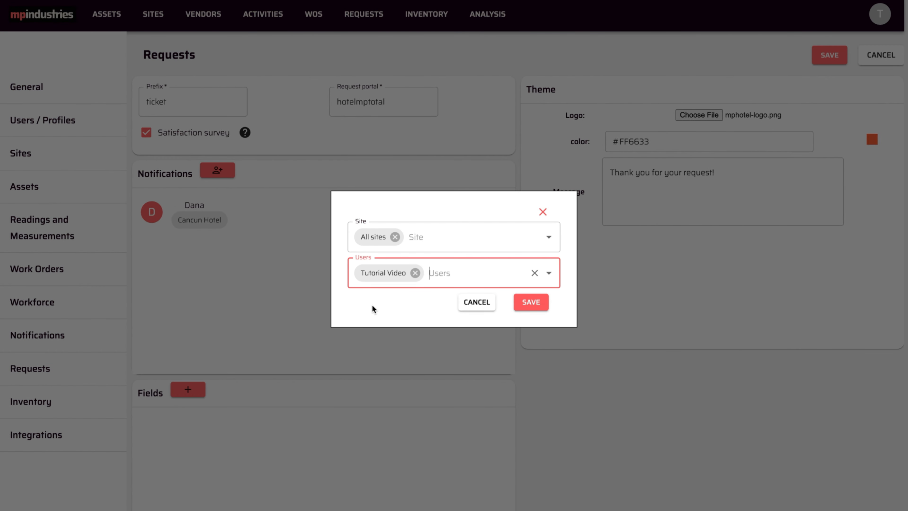
left_click(527, 304)
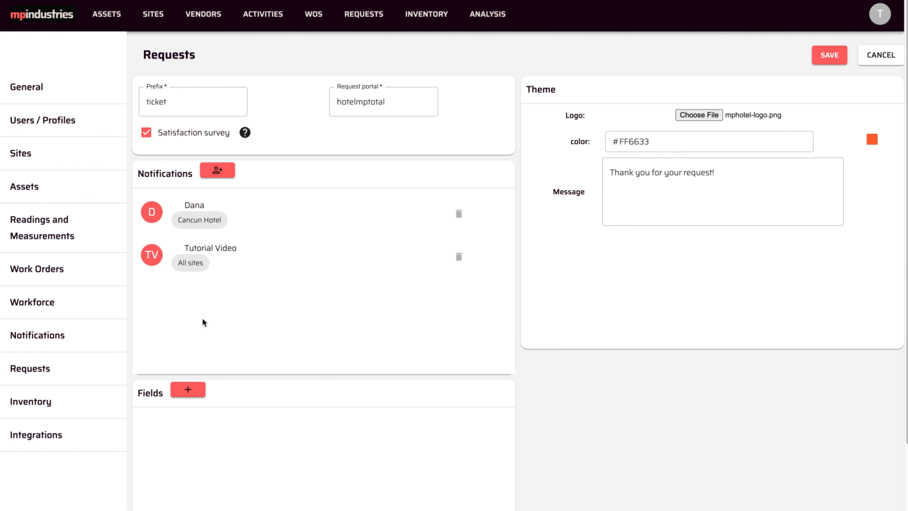
Step: Add a Pick-List request field named Priority with the options High, Medium and Low
left_click(188, 390)
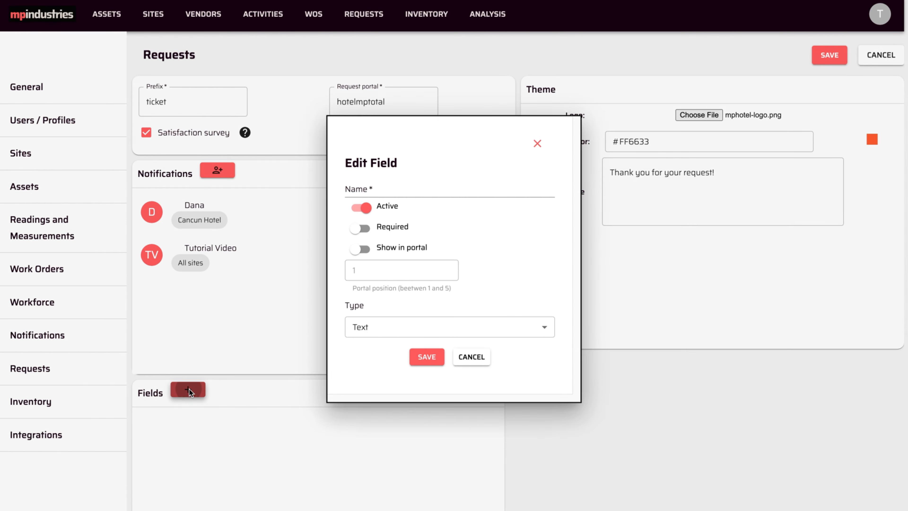
left_click(371, 183)
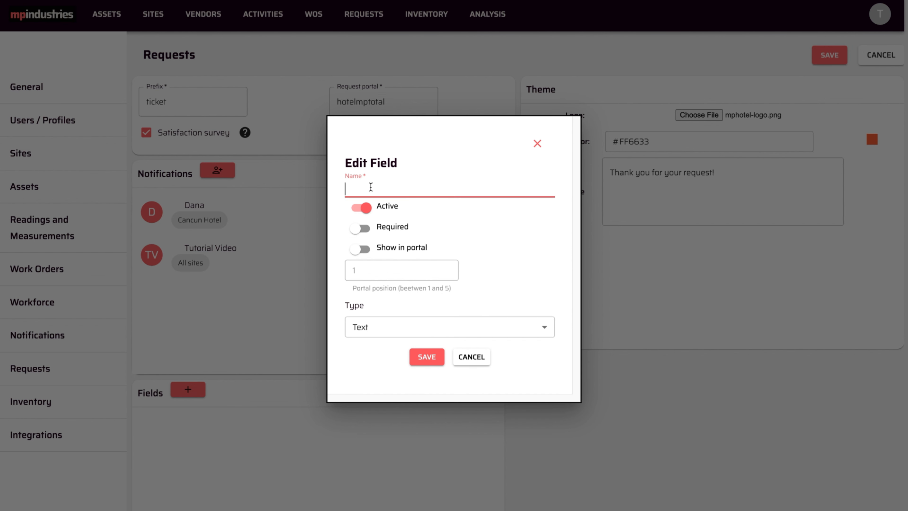
type("Priority")
left_click(361, 327)
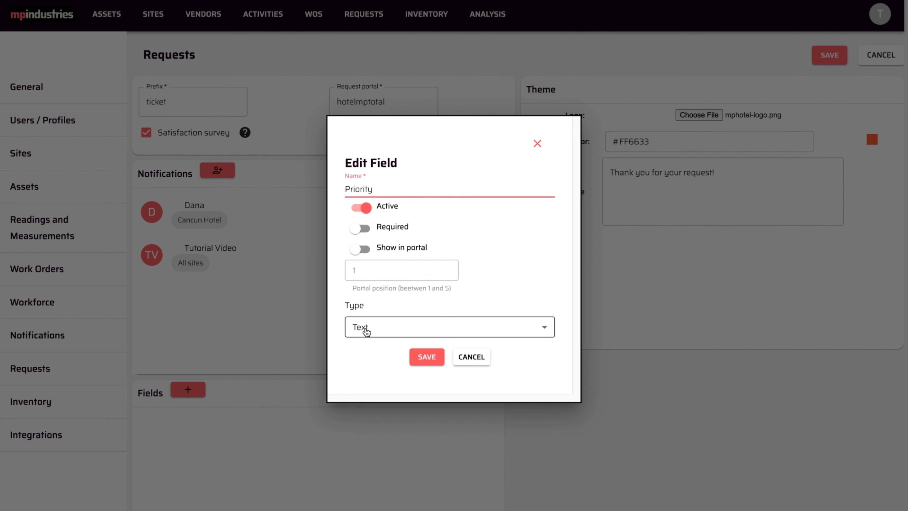
left_click(370, 387)
type("High")
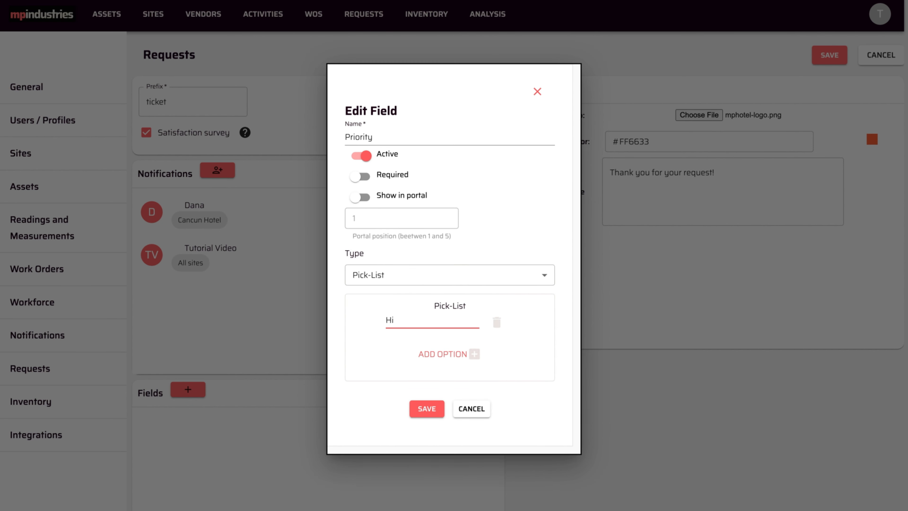
left_click(474, 353)
type("Medium")
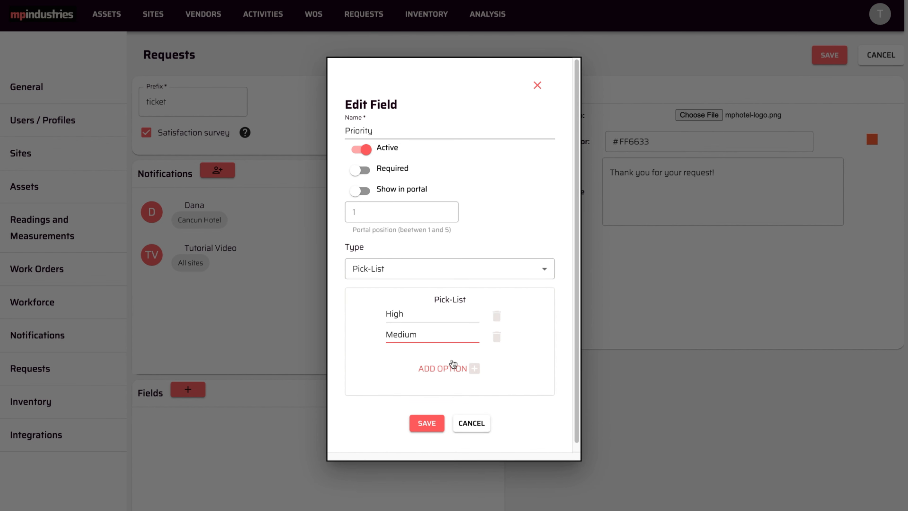
left_click(443, 367)
type("Low")
left_click(427, 444)
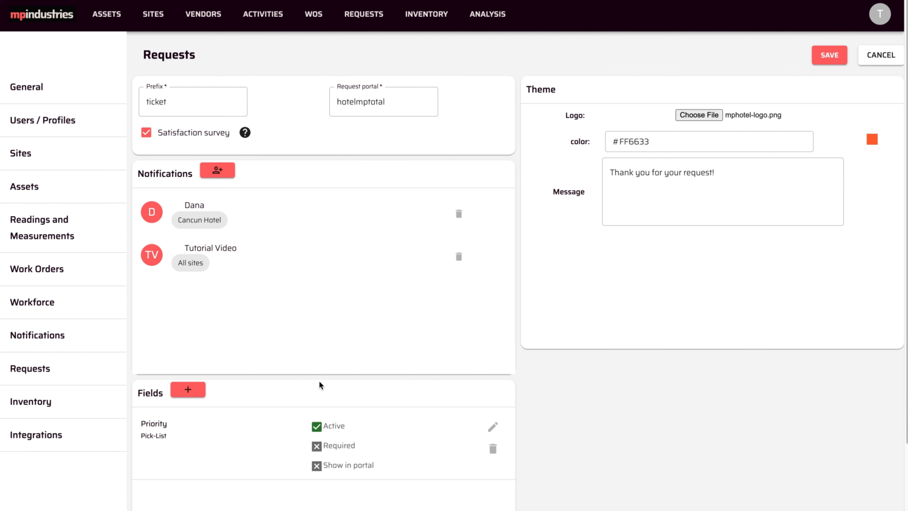
Step: Add a Pick-List request field named "Has the equipment stopped?" with the options Yes and No
left_click(195, 390)
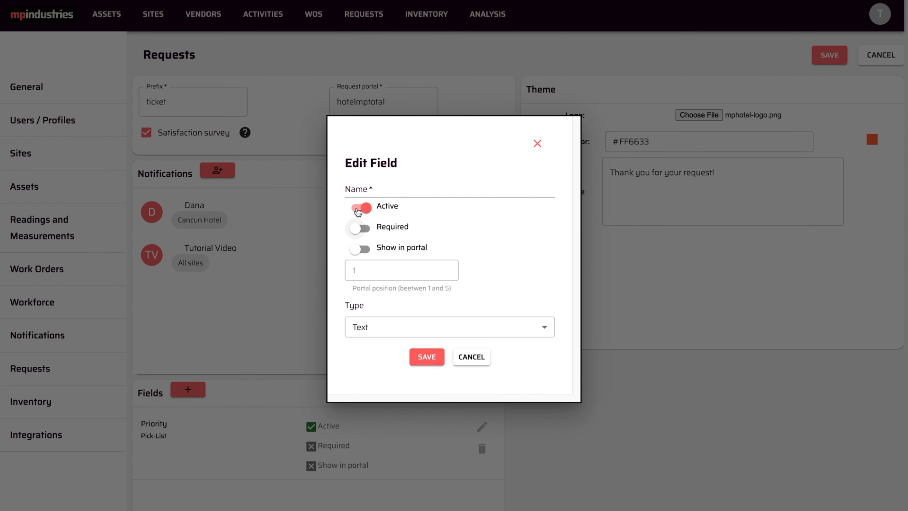
left_click(376, 188)
type("Has the equipment stopped?")
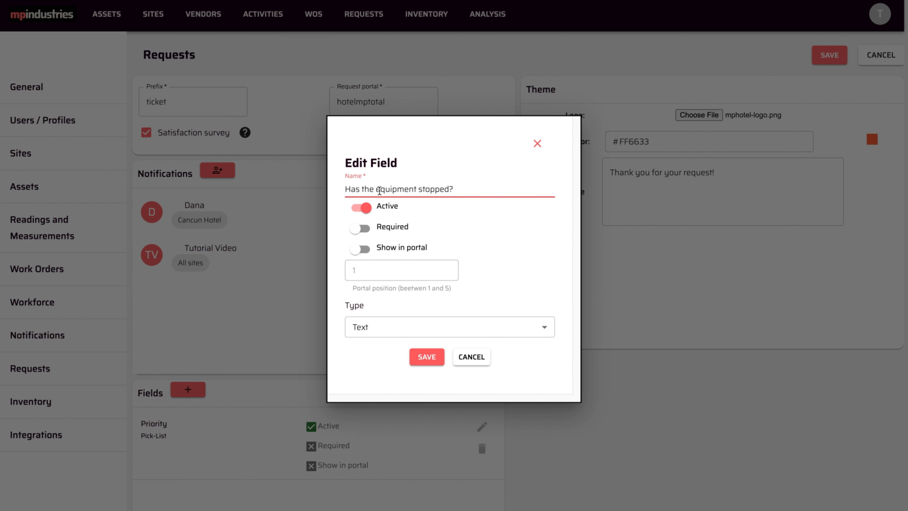
left_click(380, 326)
left_click(378, 387)
left_click(410, 321)
type("Yes")
left_click(451, 355)
left_click(423, 336)
type("No")
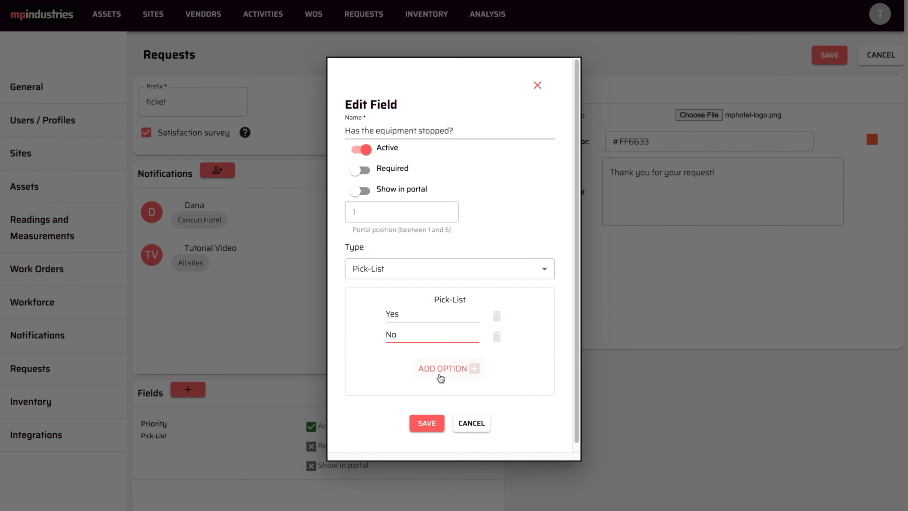
left_click(427, 423)
Step: Review the added fields and save the Requests settings
scroll(452, 395, "down", 3)
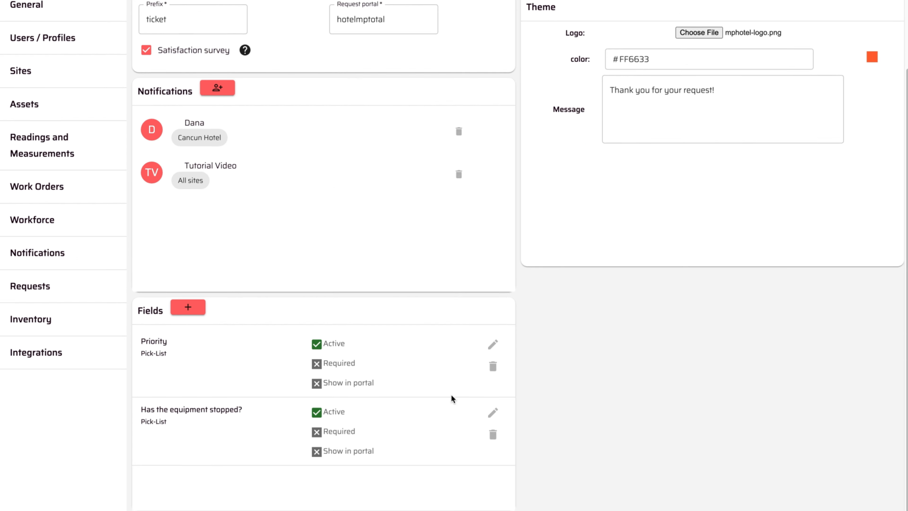
scroll(451, 395, "up", 2)
scroll(451, 395, "up", 1)
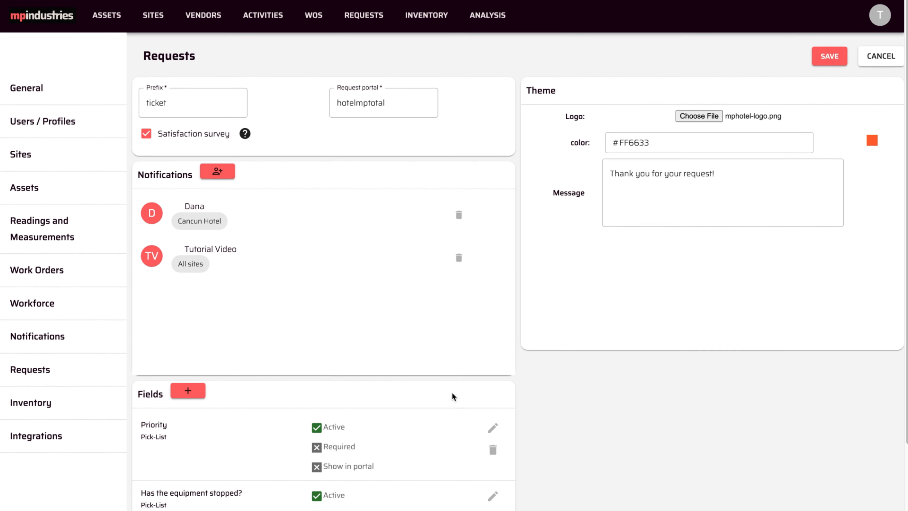
left_click(830, 58)
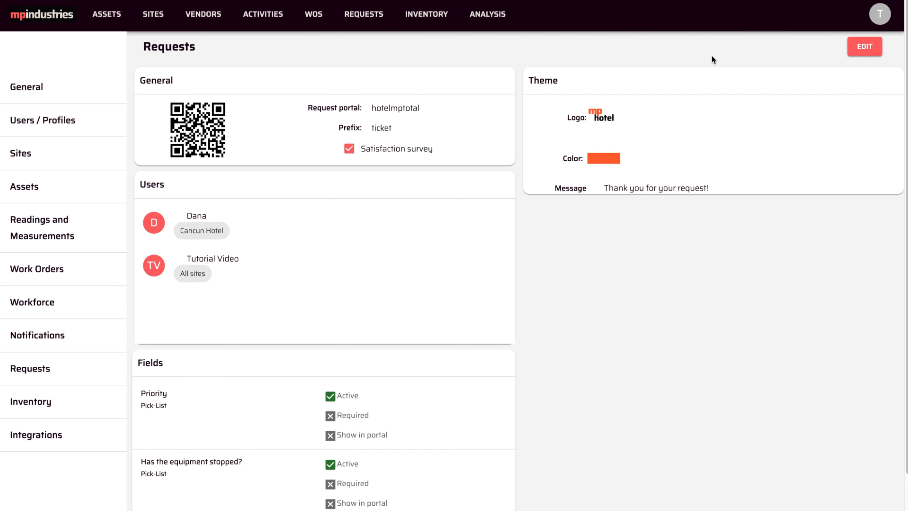
Step: Open app.mpindustries.app/ticket/hotelmptotal in an incognito window and fill in the requester's name, email and phone number
key("super+shift+n")
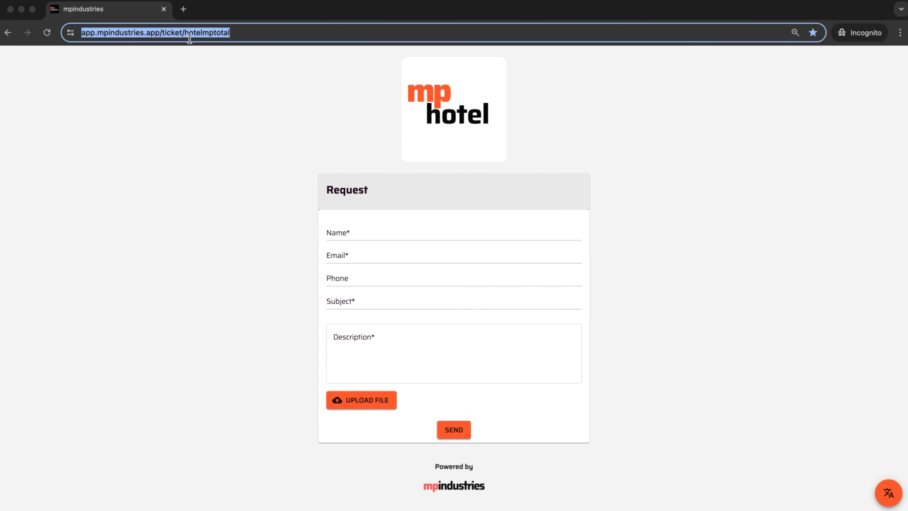
left_click(190, 36)
left_click(334, 233)
type("Jonh Smith")
key("Tab")
key("Tab")
Step: Send the request with subject "Air Conditioner" and description "The air conditioning in room 103 does not cool enough and is very noisy."
left_click(389, 298)
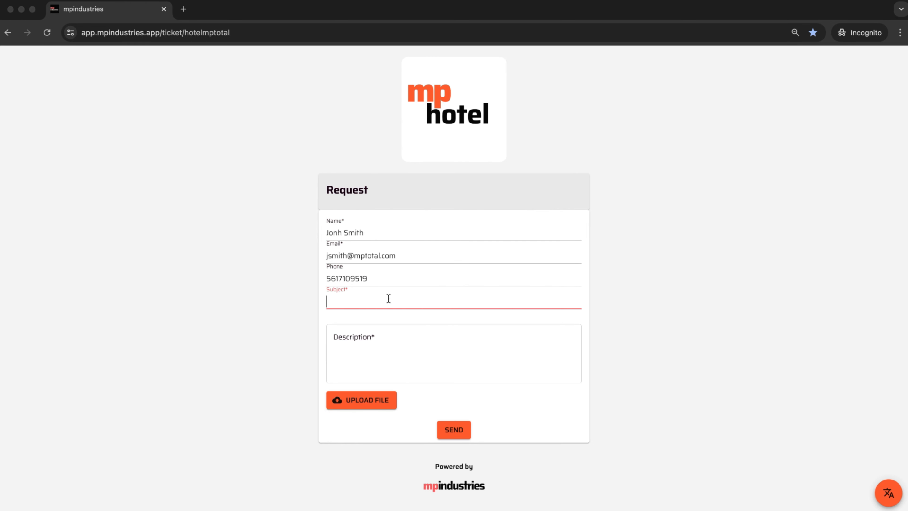
type("Air Conditioner")
left_click(381, 338)
type("The air conditioning in room 103 does not cool enough and is very noisy.")
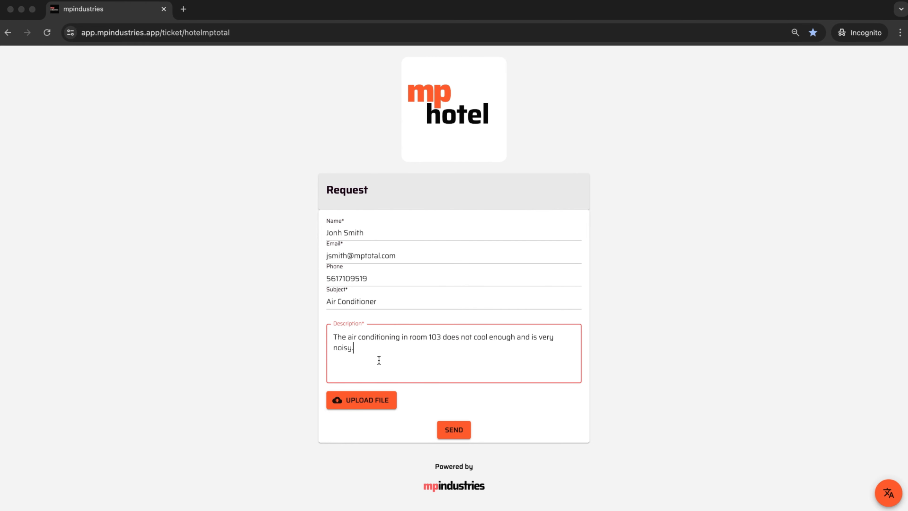
left_click(453, 429)
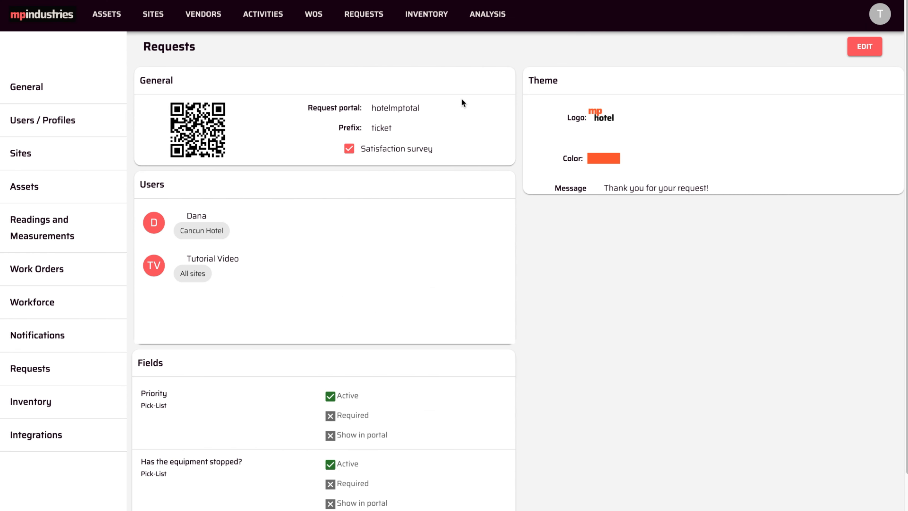
Step: Return to mpindustries and open the Air Conditioner request from the requests list
left_click(359, 18)
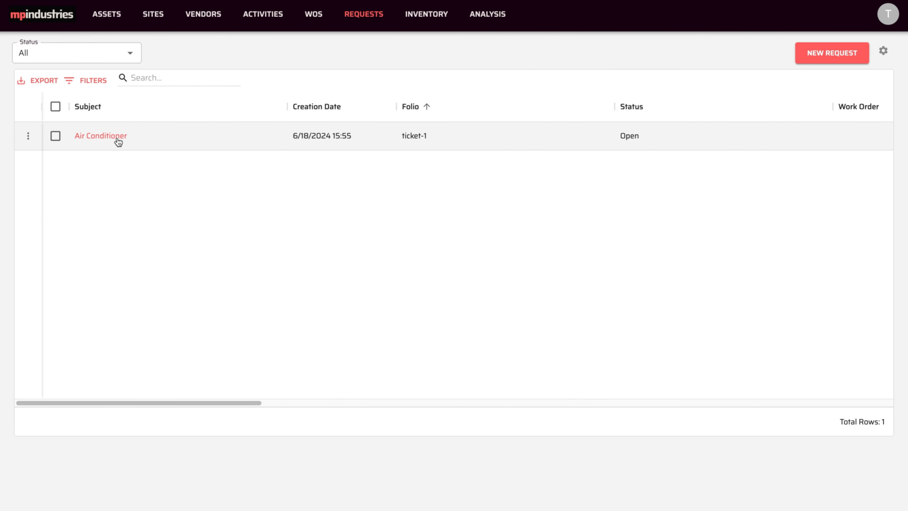
left_click(119, 142)
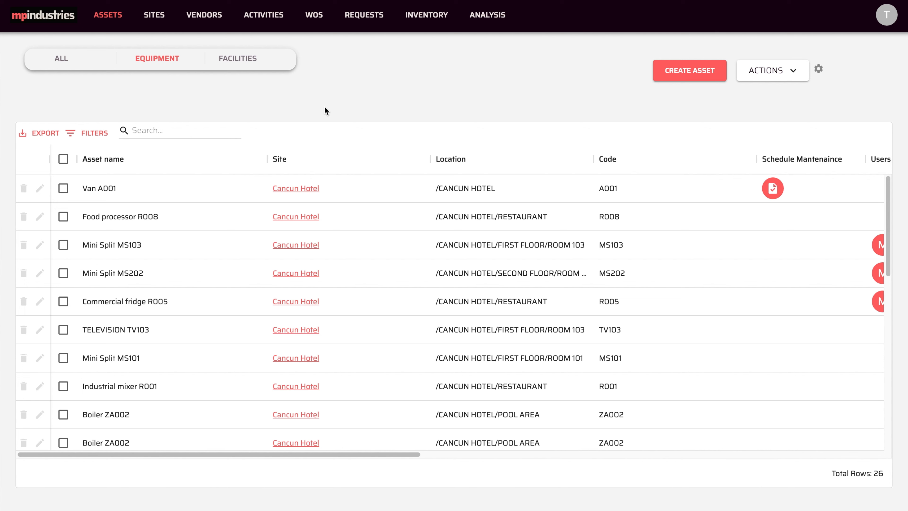
Step: Generate the QR code for the Van A001 asset, save it as QRRequest (4).pdf and open the file
left_click(63, 188)
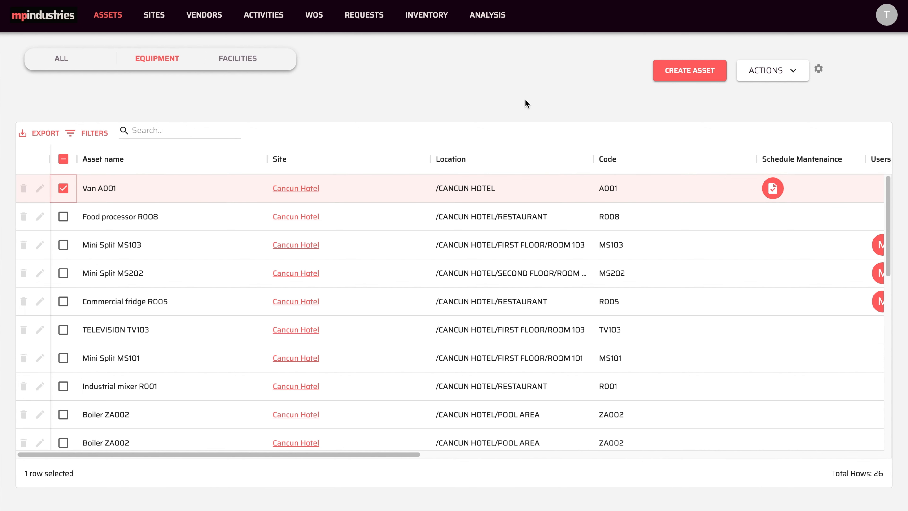
left_click(792, 71)
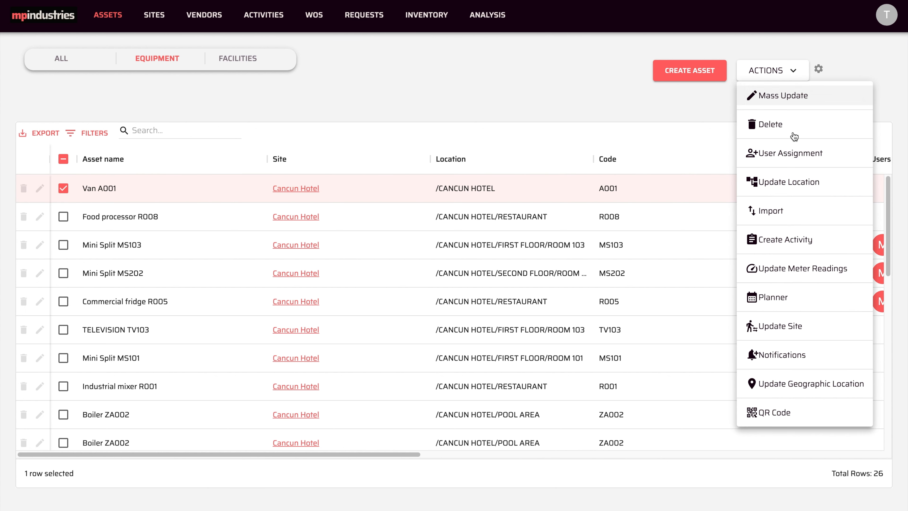
left_click(768, 413)
left_click(626, 420)
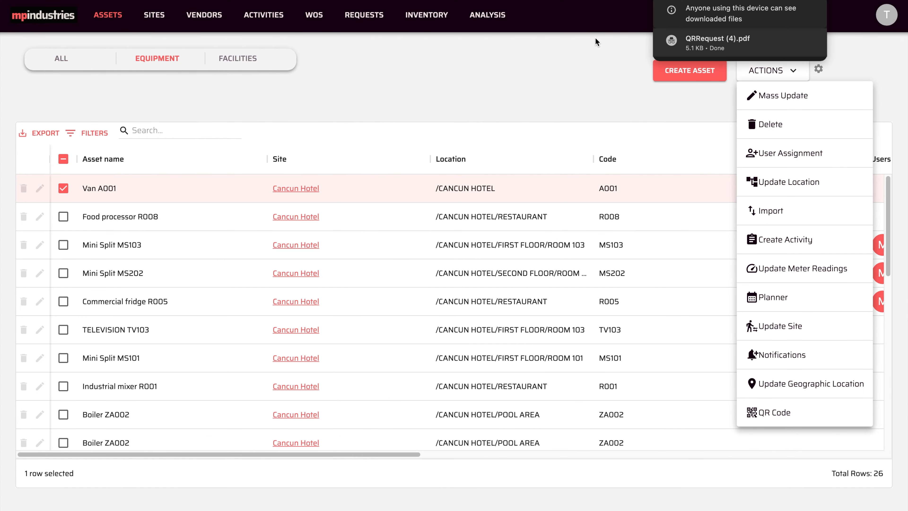
left_click(681, 39)
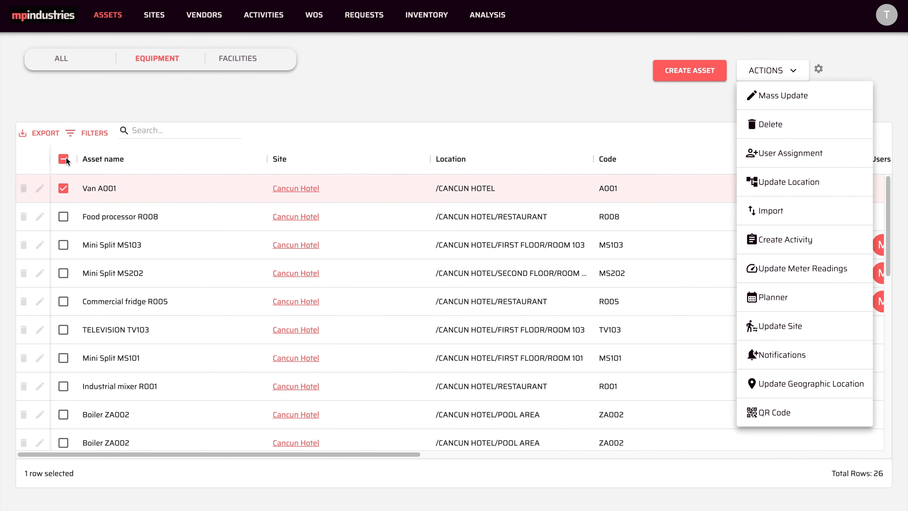
Step: Select all equipment assets and save their QR codes in one PDF named QRRequest (5)
left_click(66, 158)
left_click(65, 159)
left_click(775, 71)
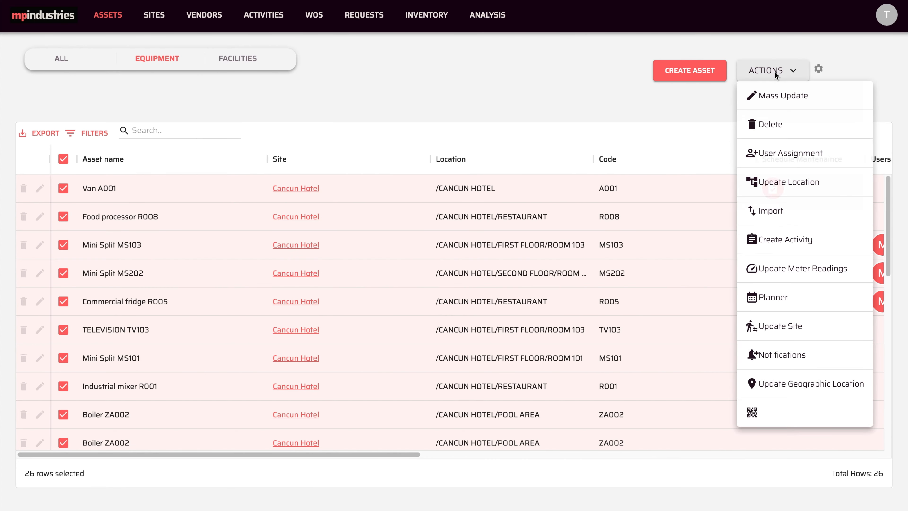
left_click(778, 413)
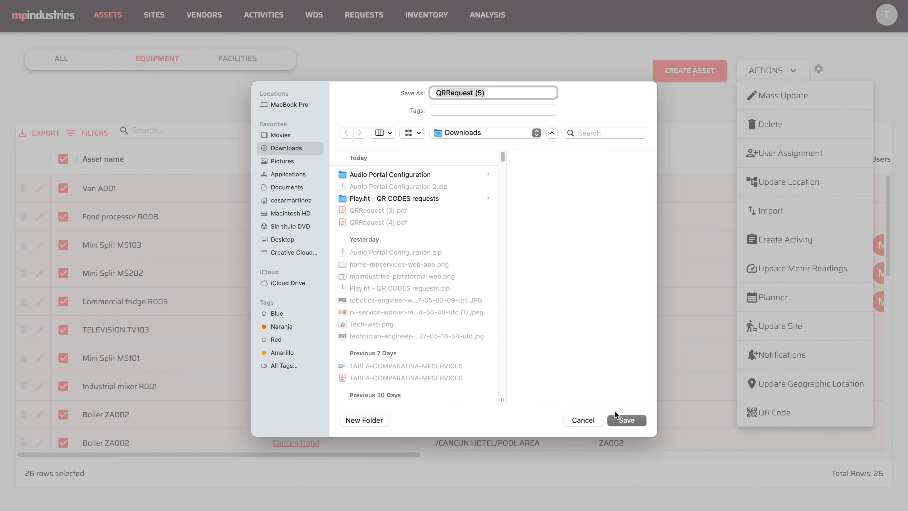
left_click(626, 420)
Step: Open QRRequest (5).pdf, look through its QR code pages and return to the equipment list
left_click(708, 48)
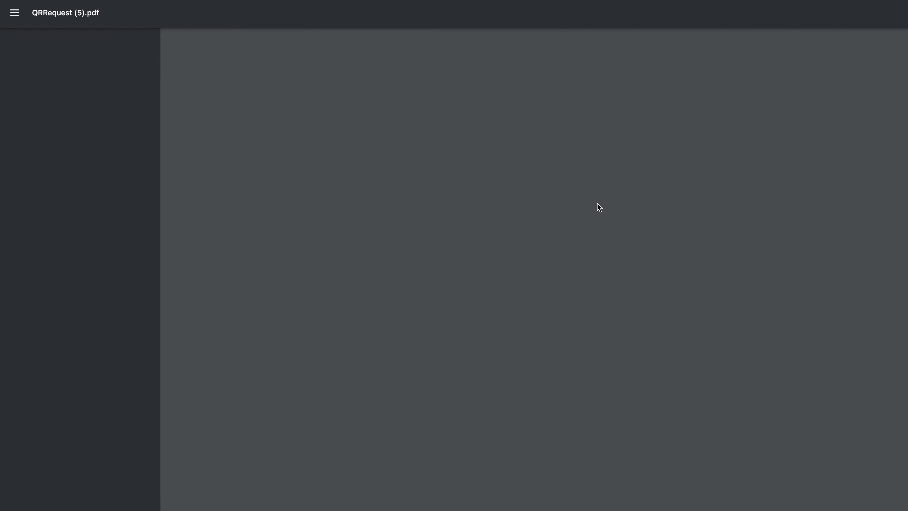
scroll(590, 264, "down", 20)
scroll(580, 340, "down", 8)
left_click(590, 1)
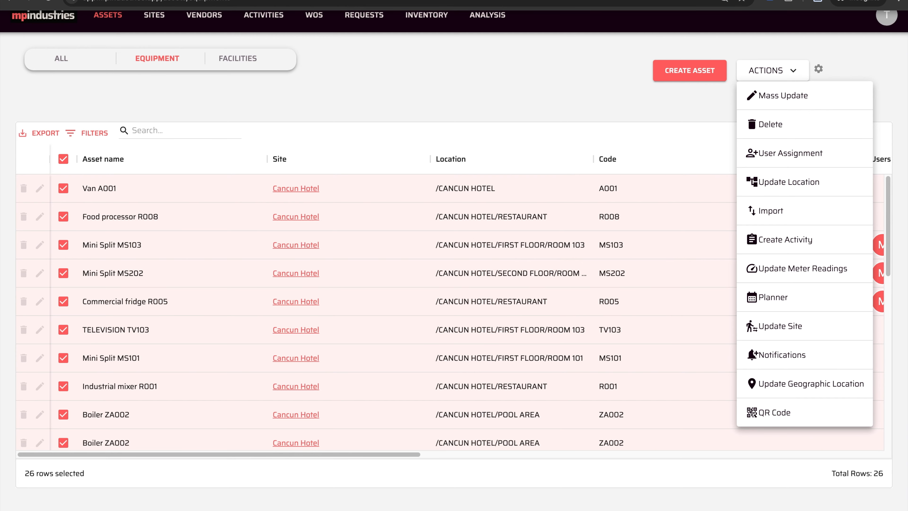
left_click(265, 177)
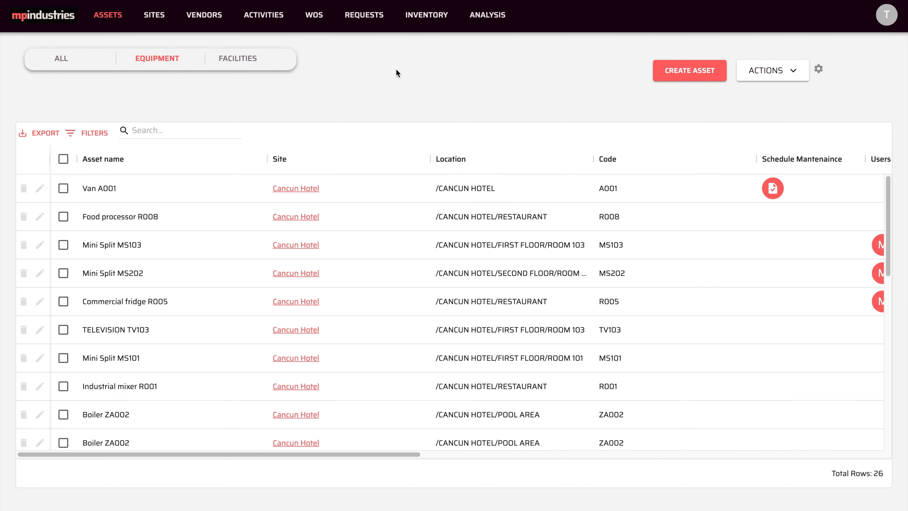
Step: Open the "Boiler don't heat" request and examine its information, linked asset and attached photo
left_click(361, 18)
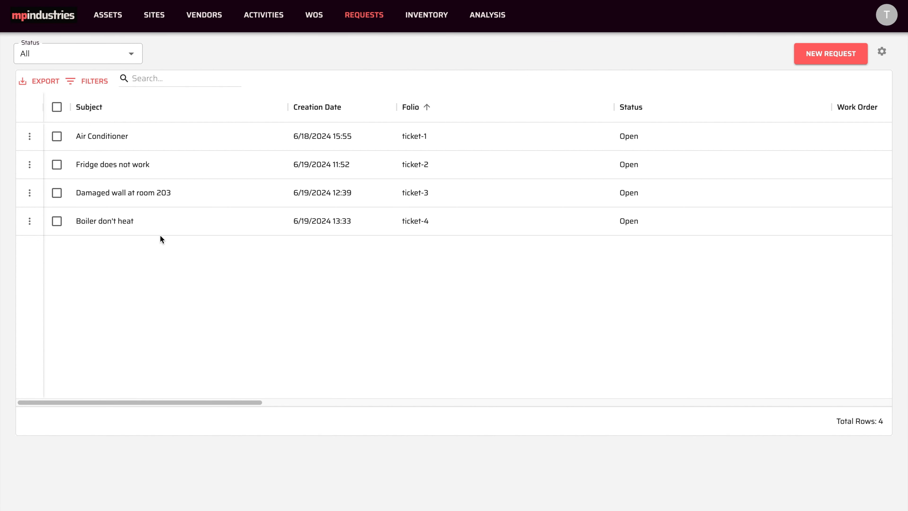
left_click(101, 222)
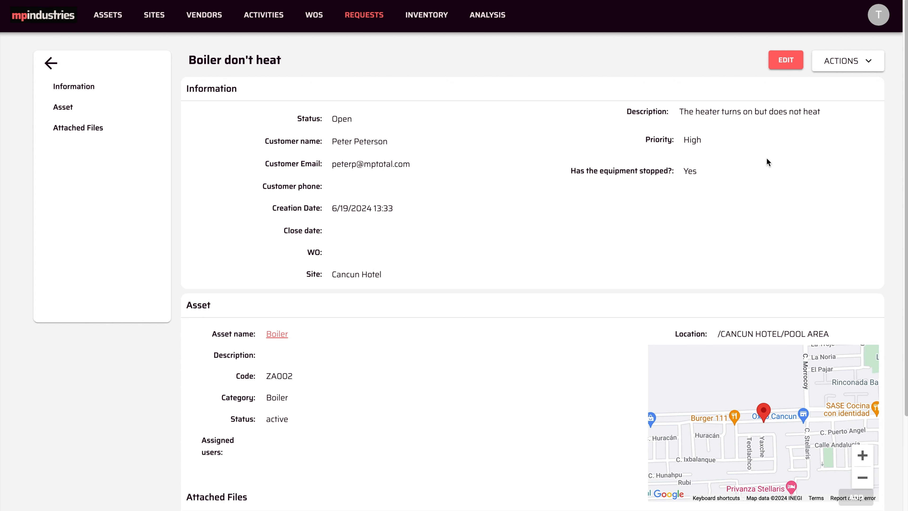
scroll(486, 316, "down", 3)
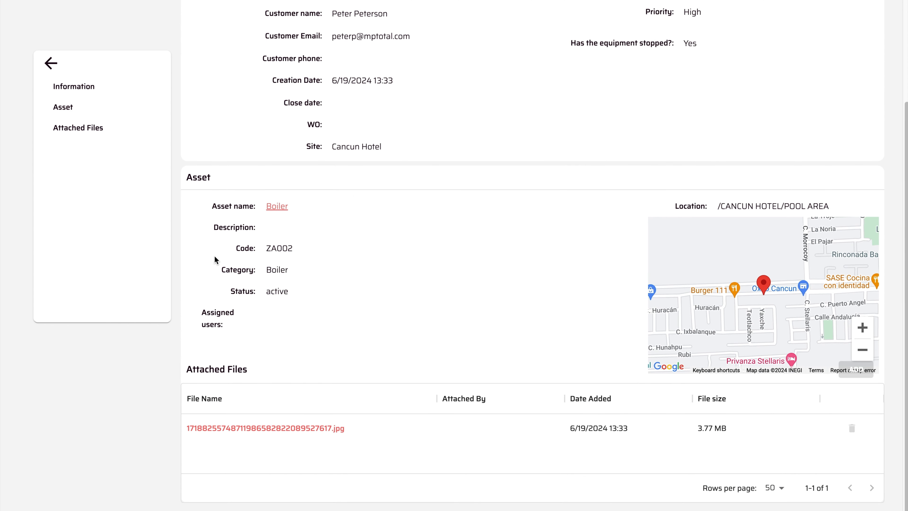
left_click(290, 428)
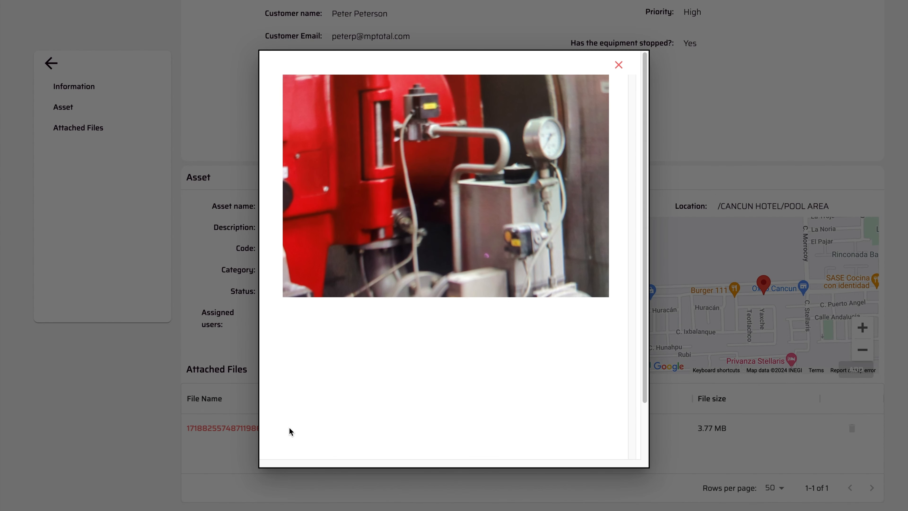
left_click(618, 64)
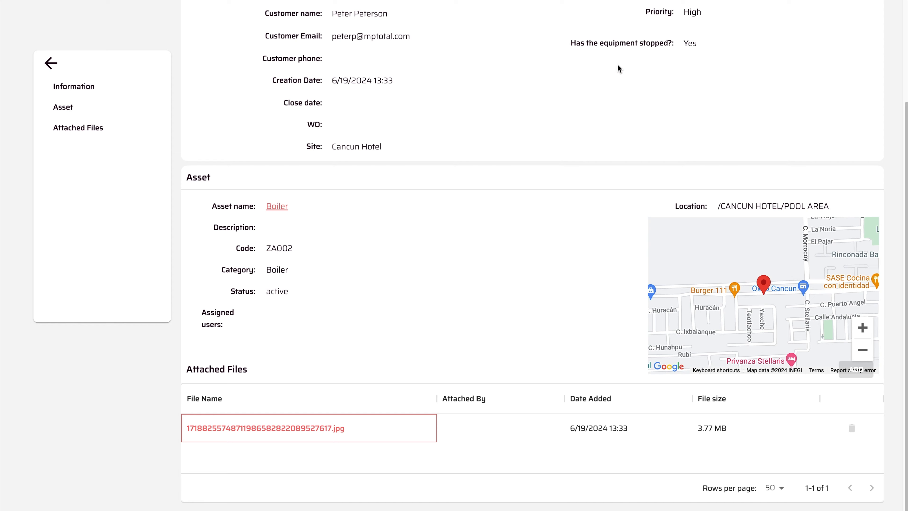
scroll(512, 230, "up", 3)
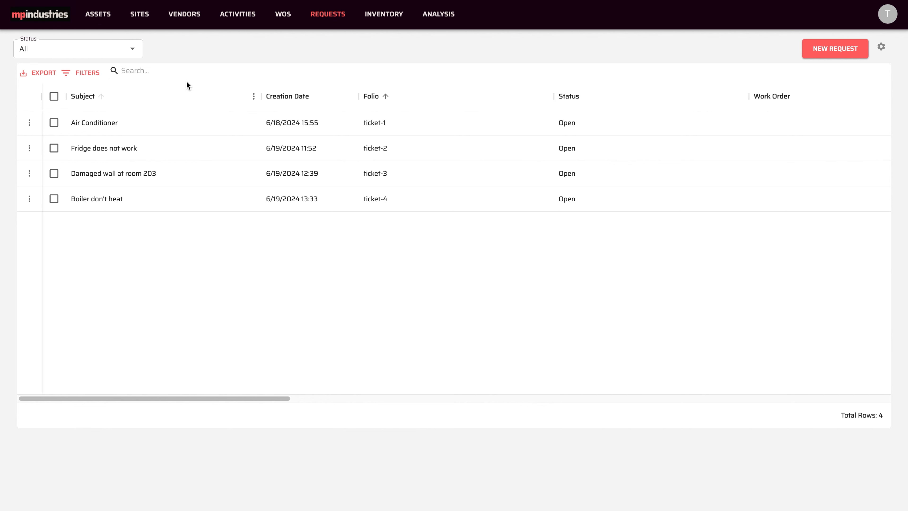
Step: Open the request portal of the Cancun Hotel site from the site's details
left_click(141, 15)
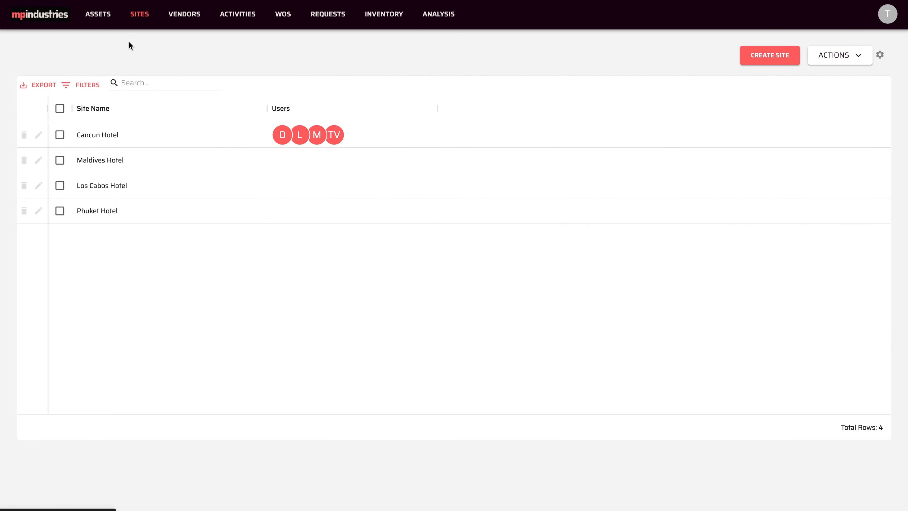
left_click(99, 134)
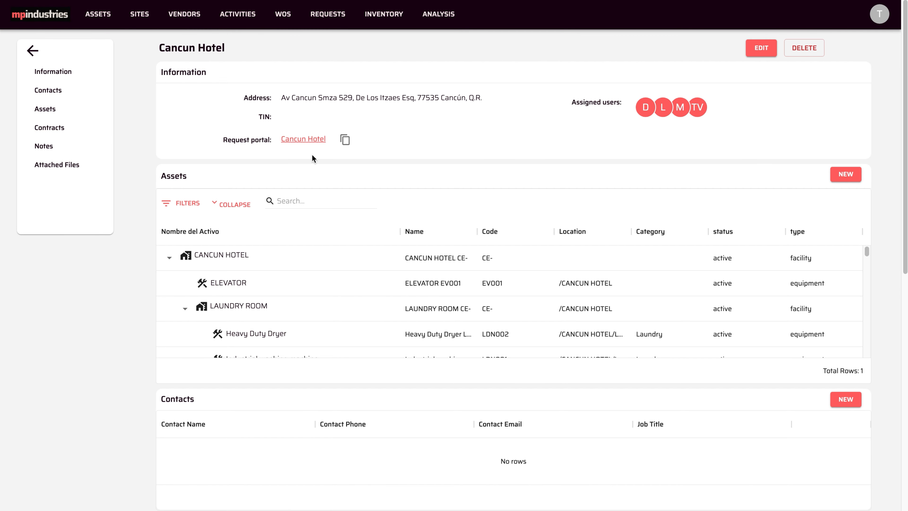
left_click(315, 140)
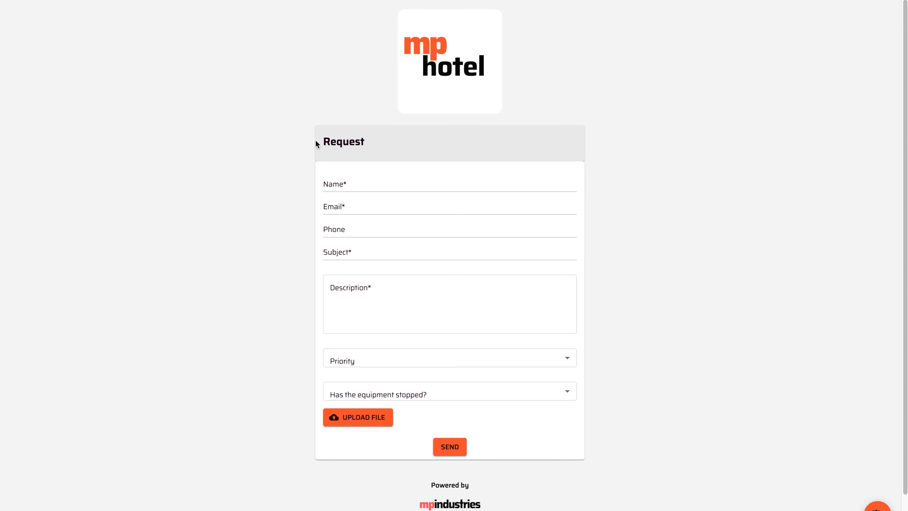
Step: Enter "ROOM 103" as the requester name in the request form and start on the email field
left_click(352, 182)
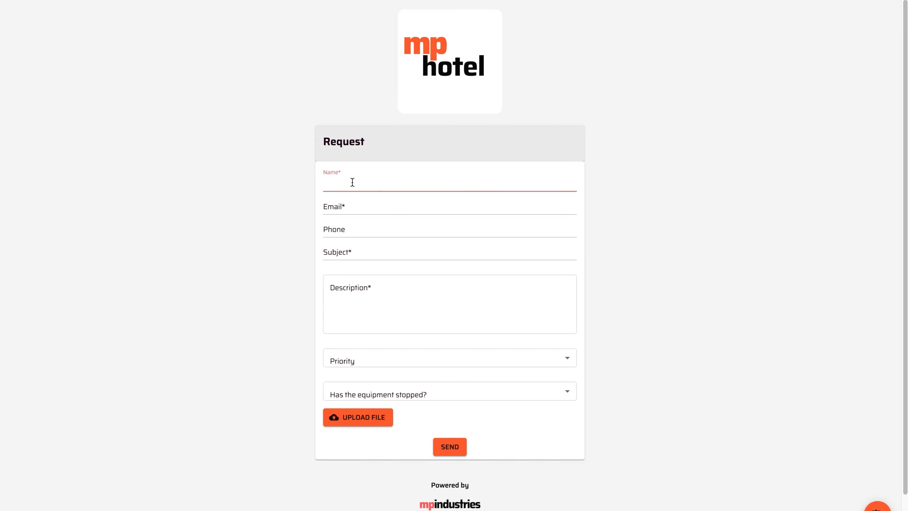
type("ROOM 103")
left_click(347, 208)
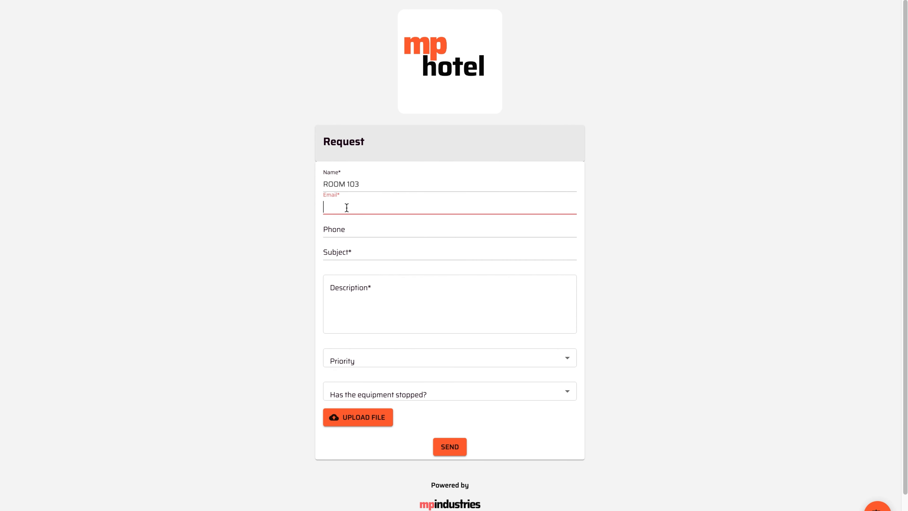